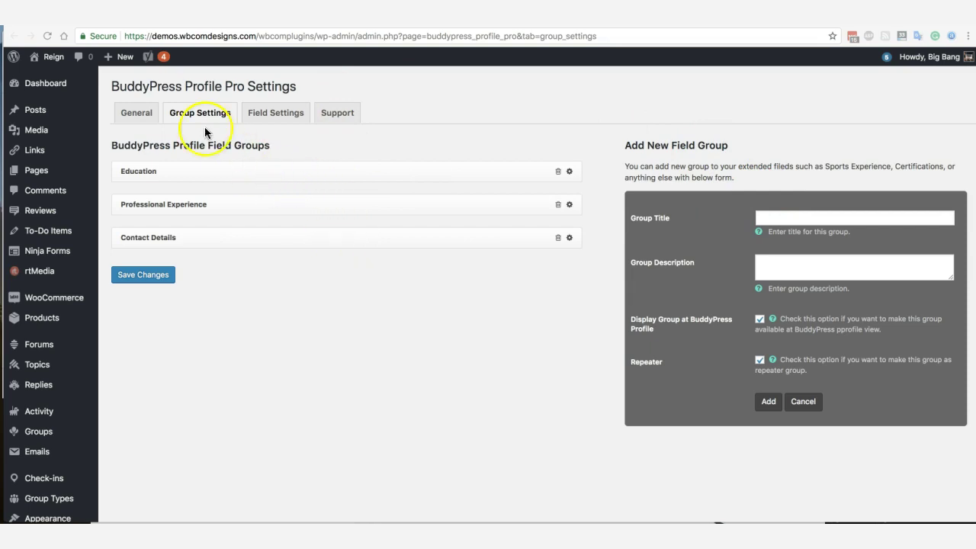
Examine the title, description, display and repeater settings of the Education field group
left_click(226, 175)
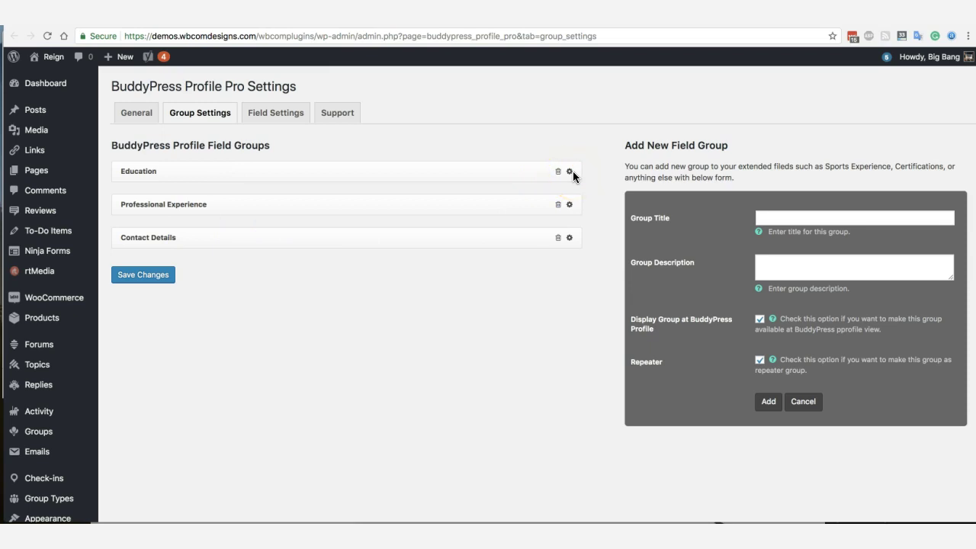
left_click(784, 220)
left_click(571, 173)
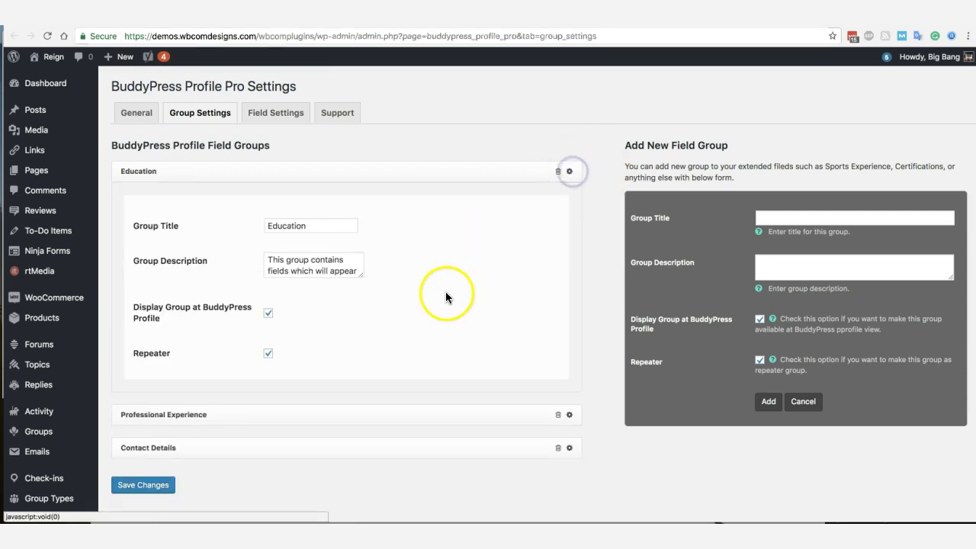
scroll(447, 235, "down", 2)
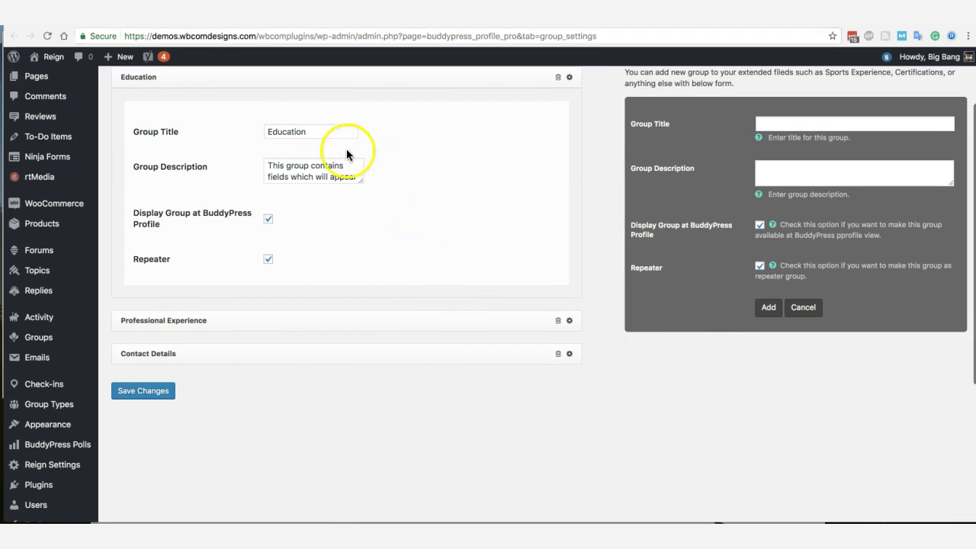
double_click(329, 128)
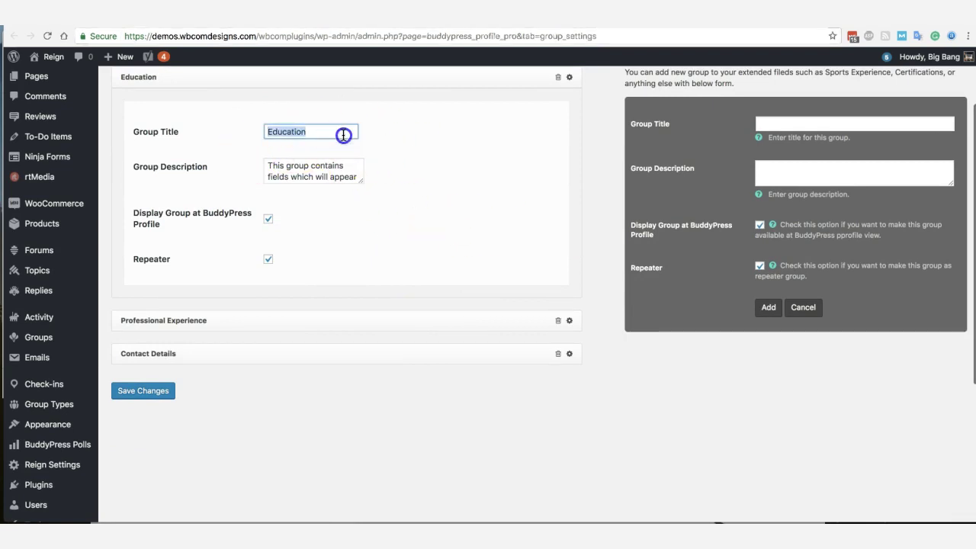
scroll(438, 196, "up", 1)
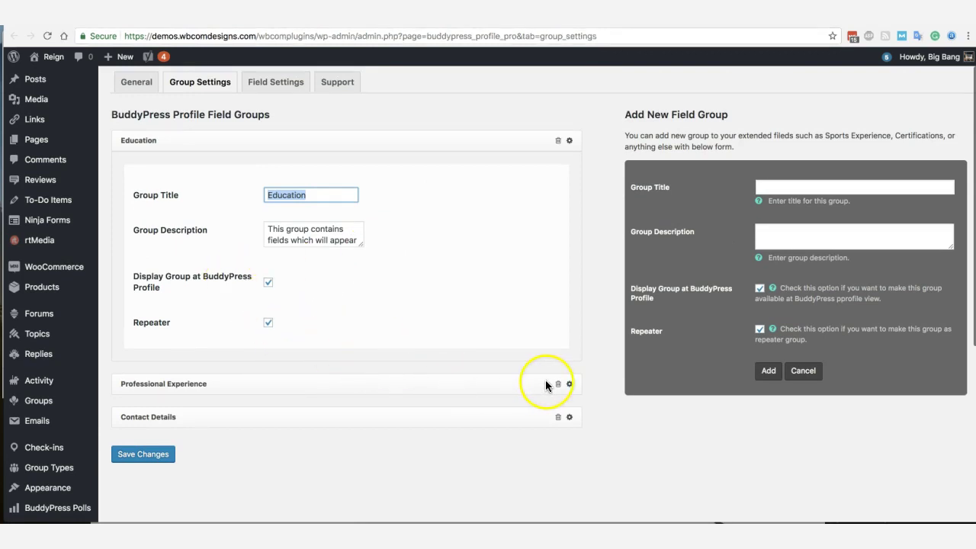
Expand the Professional Experience and Contact Details field groups to examine their settings
left_click(569, 385)
scroll(572, 389, "down", 3)
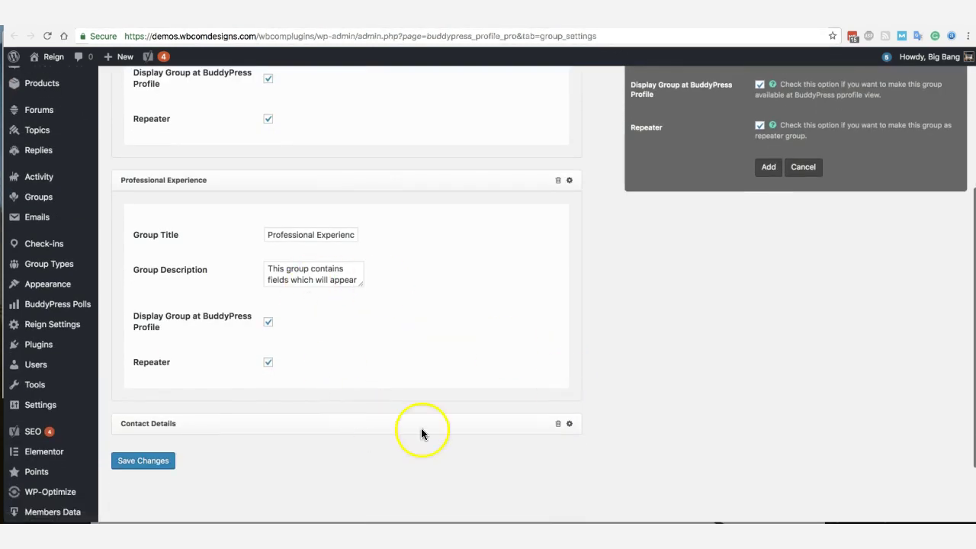
left_click(569, 423)
scroll(688, 378, "down", 3)
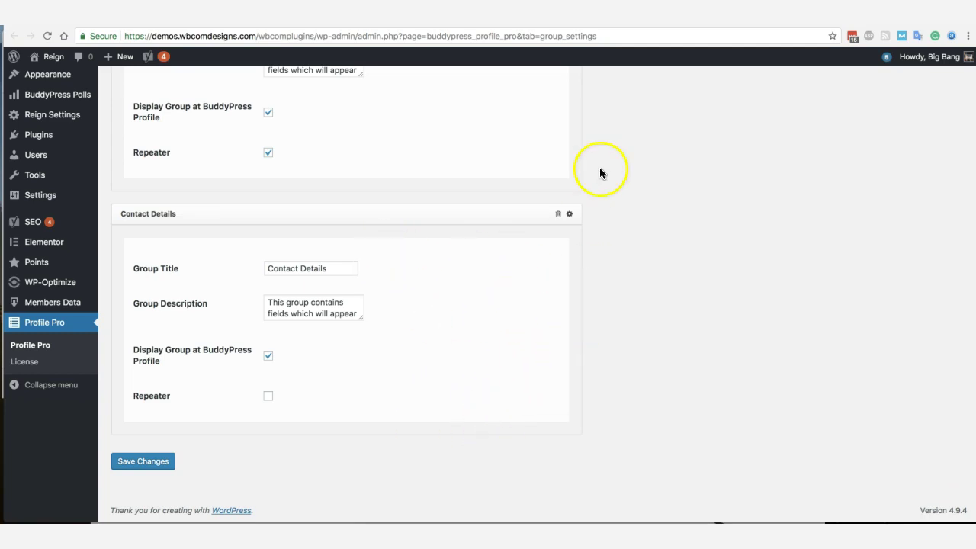
Collapse the settings of the Contact Details, Professional Experience and Education field groups
left_click(568, 213)
scroll(640, 215, "up", 5)
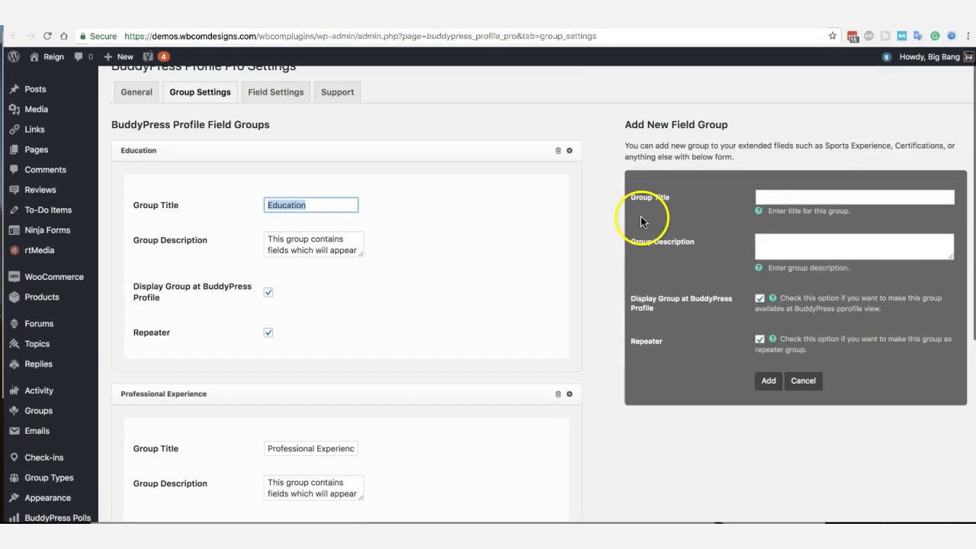
left_click(569, 393)
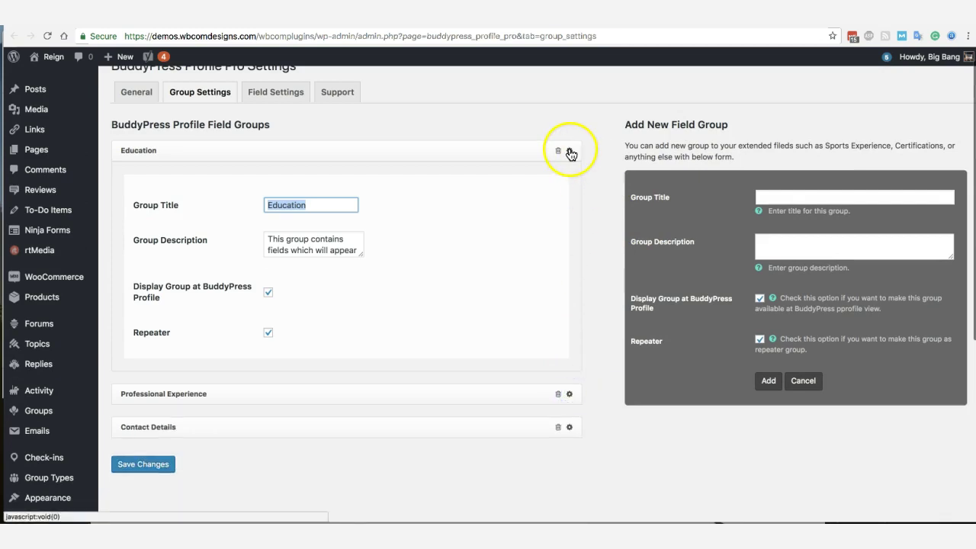
left_click(568, 150)
scroll(518, 114, "up", 1)
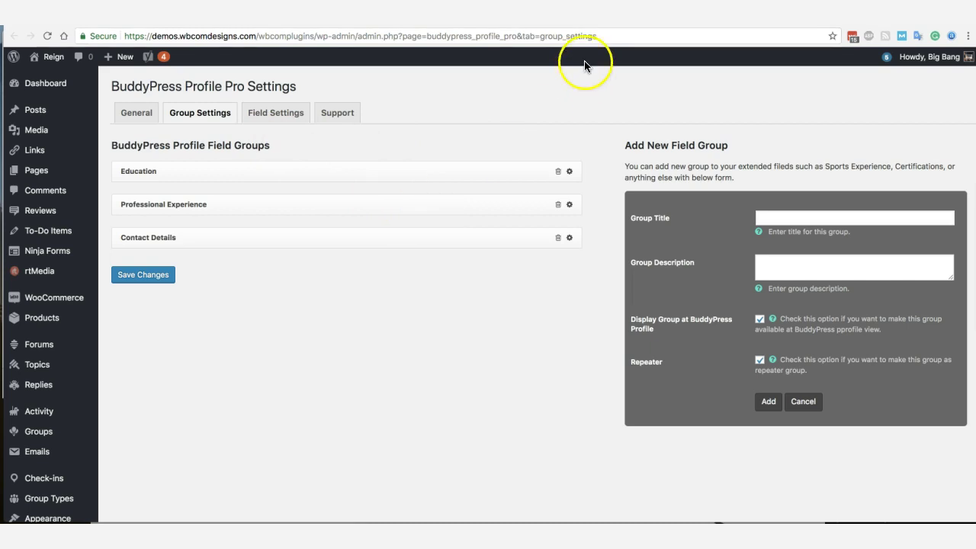
Open the plugin's field settings and expand the Education group to view its fields
left_click(275, 112)
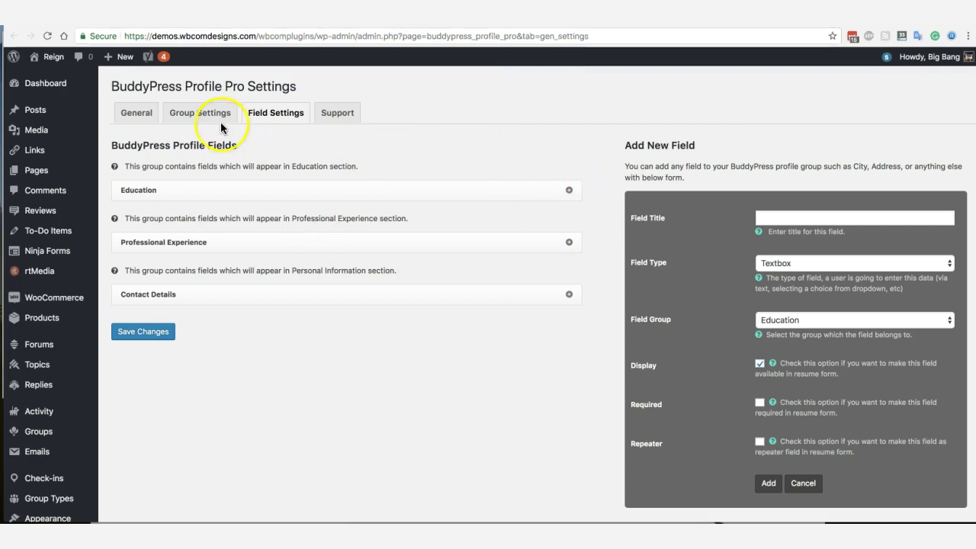
left_click(569, 191)
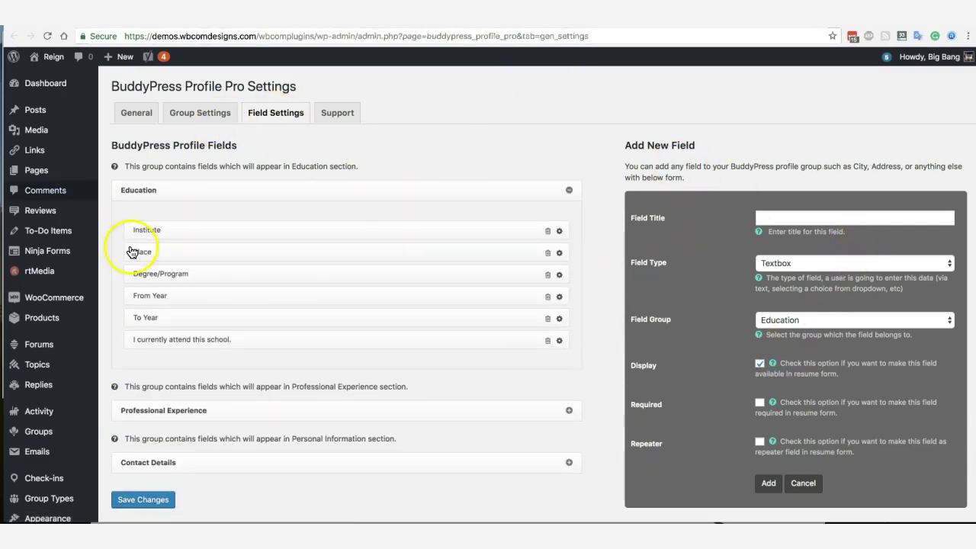
scroll(335, 344, "down", 2)
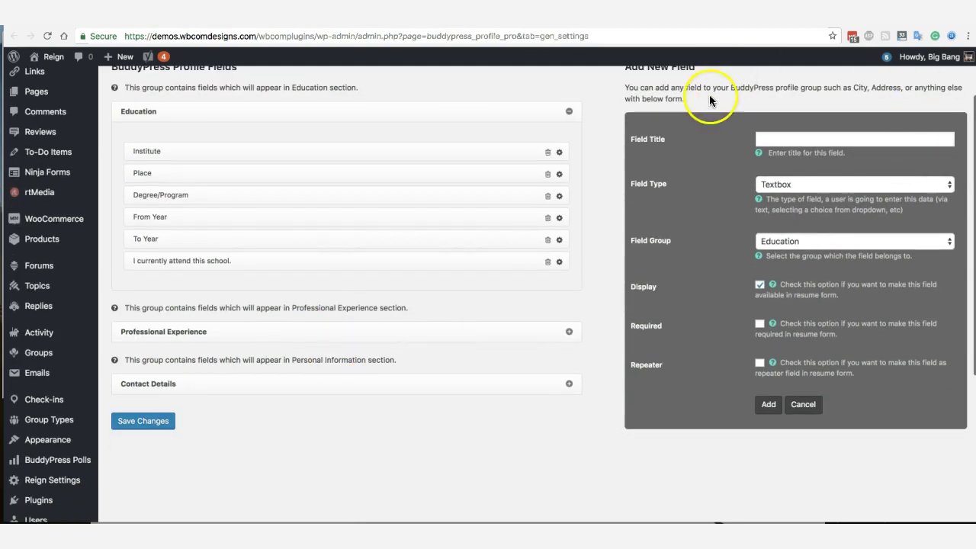
scroll(778, 148, "up", 1)
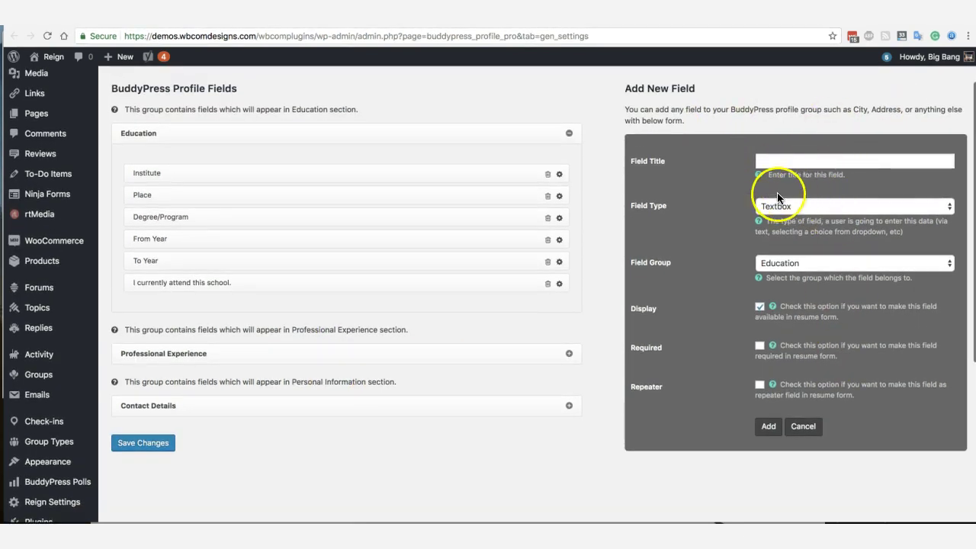
Review the field types offered for a new profile field and close the list without choosing another type
left_click(799, 158)
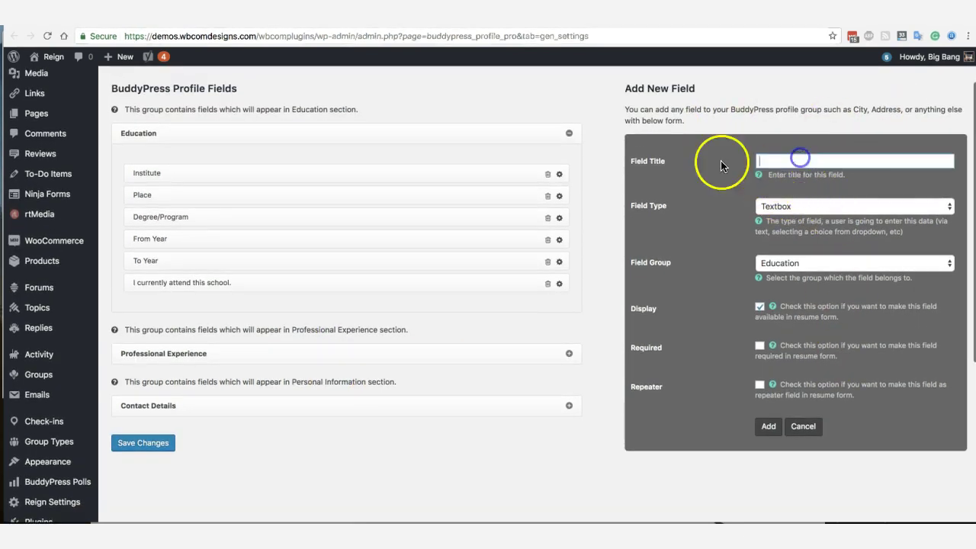
left_click(814, 208)
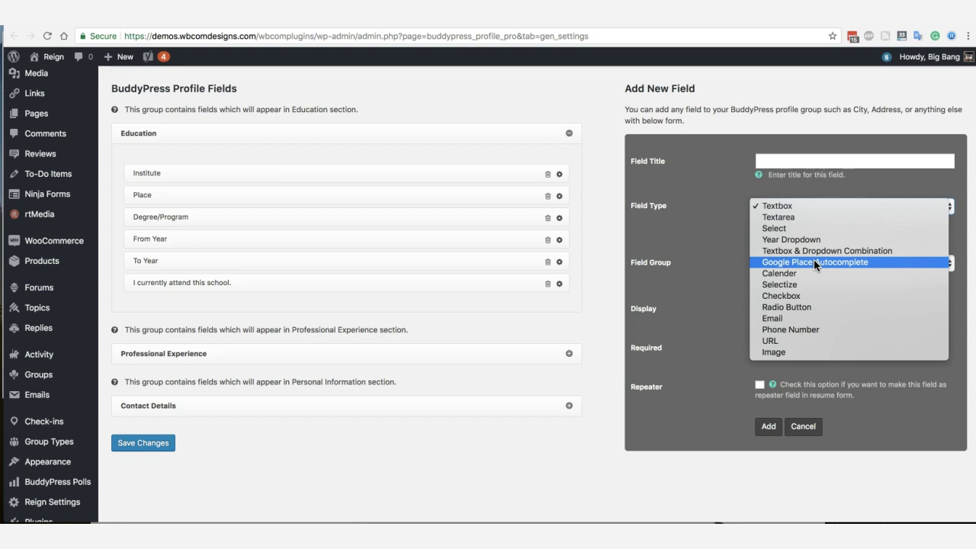
left_click(531, 452)
scroll(531, 453, "up", 2)
Expand the field lists of Contact Details and Professional Experience, and collapse the Education list
left_click(531, 450)
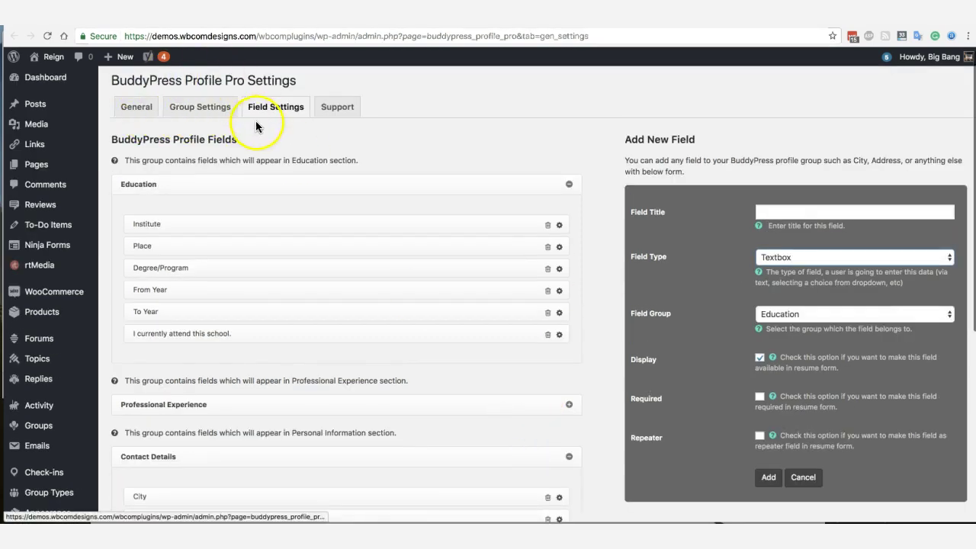
scroll(299, 156, "down", 3)
scroll(458, 240, "up", 2)
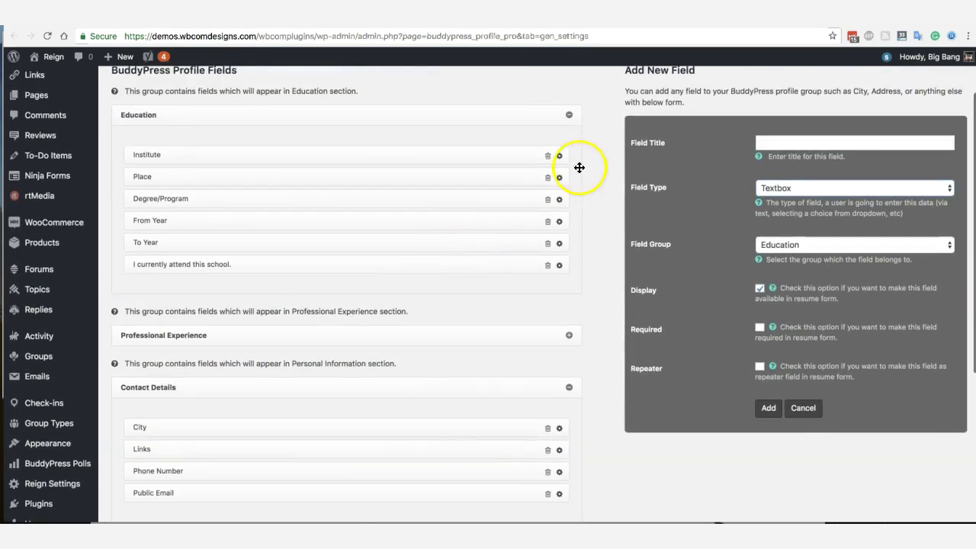
left_click(569, 116)
scroll(565, 203, "down", 1)
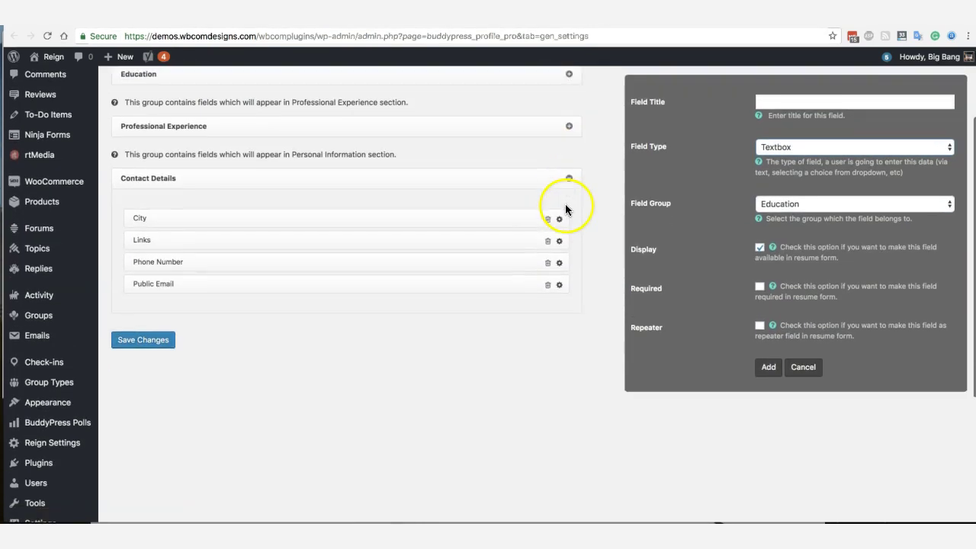
left_click(569, 126)
Try repositioning the Employer field within the Professional Experience group
left_click_drag(307, 180, 281, 184)
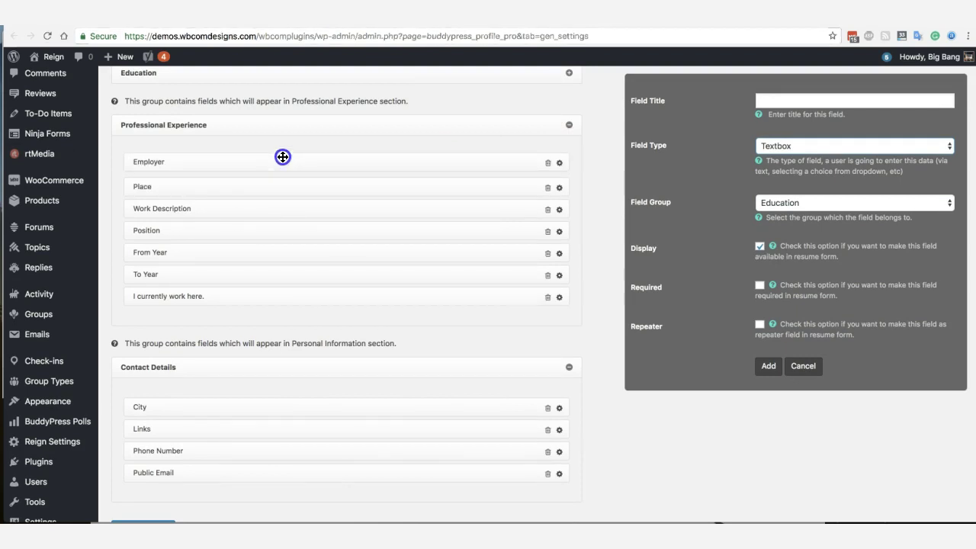
scroll(262, 251, "down", 2)
left_click(675, 406)
scroll(505, 267, "up", 2)
scroll(503, 279, "down", 2)
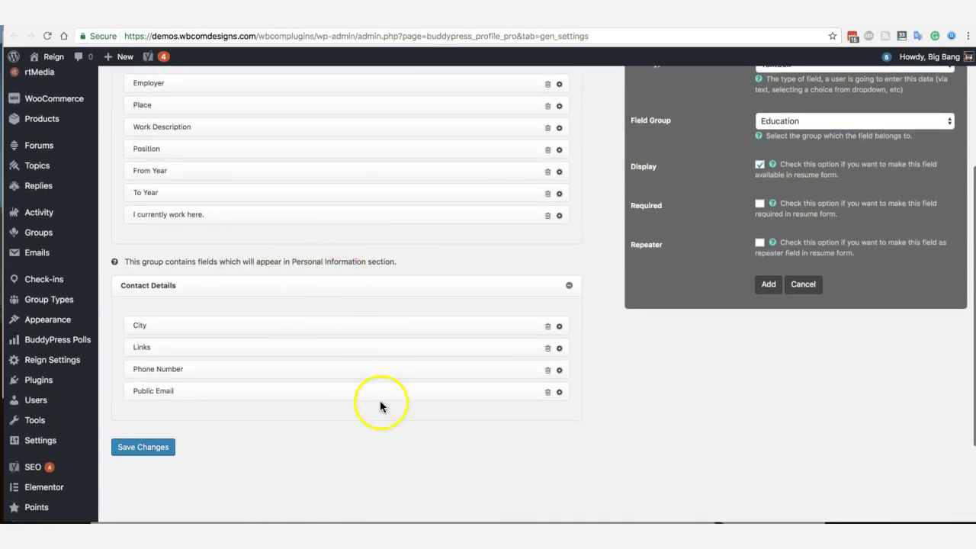
Examine the Phone Number field's type, display, required and repeater settings in Contact Details, and collapse them
left_click(347, 370)
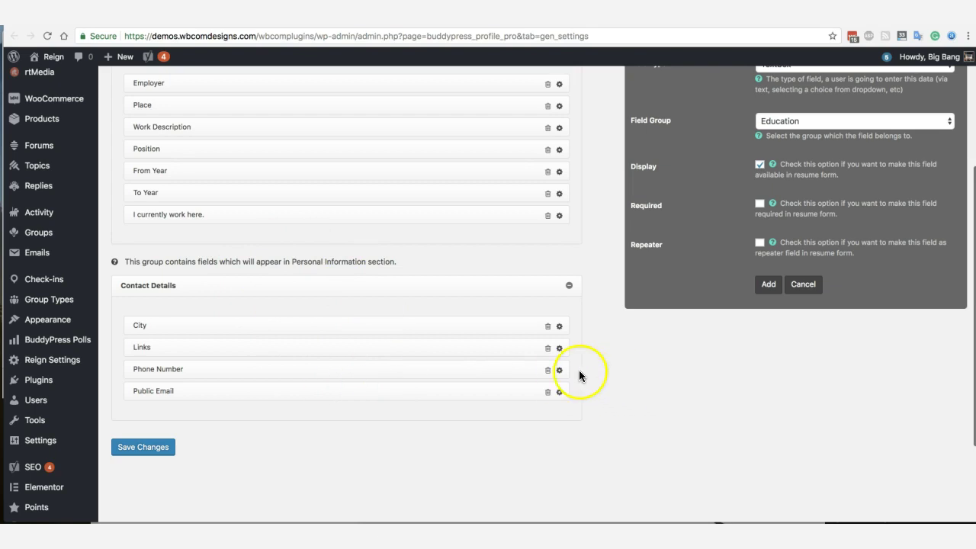
left_click(559, 370)
scroll(601, 370, "down", 3)
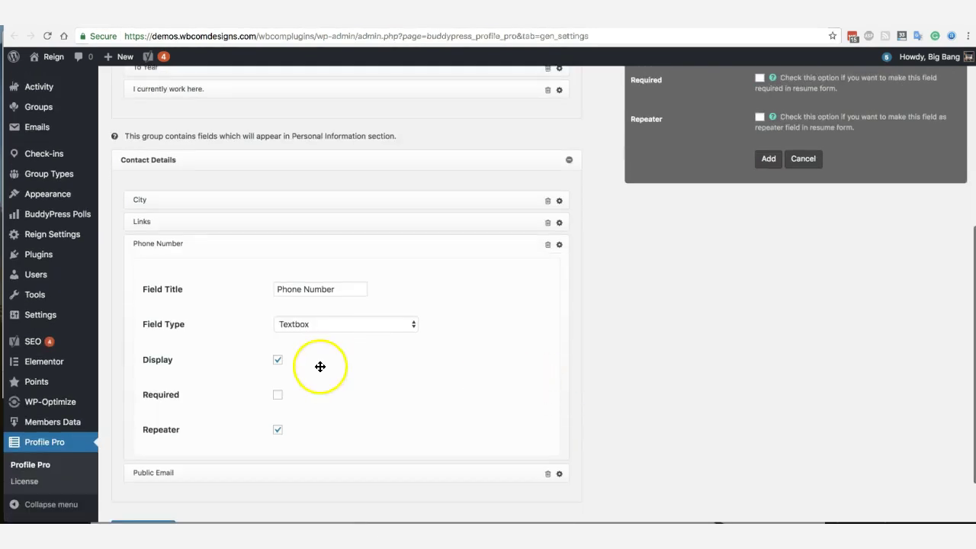
scroll(449, 257, "down", 2)
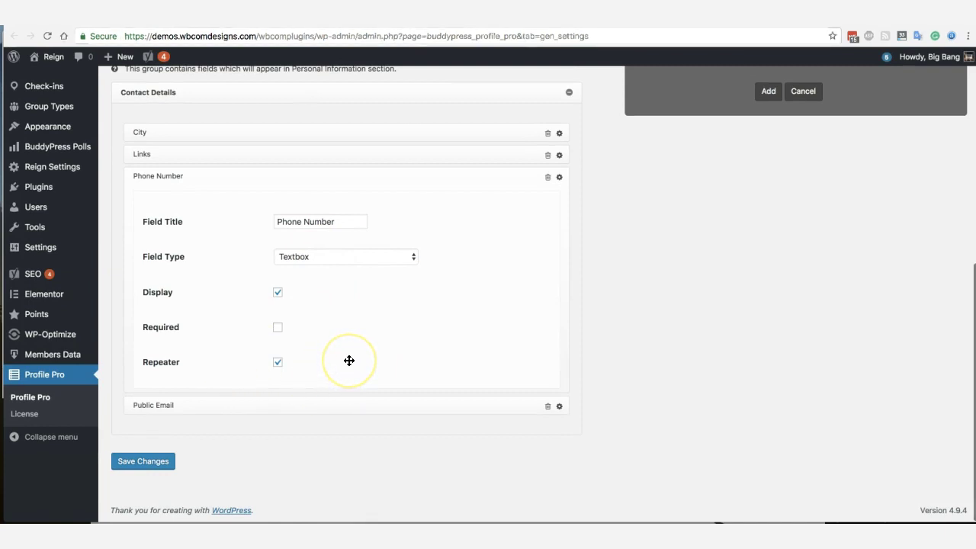
left_click(559, 177)
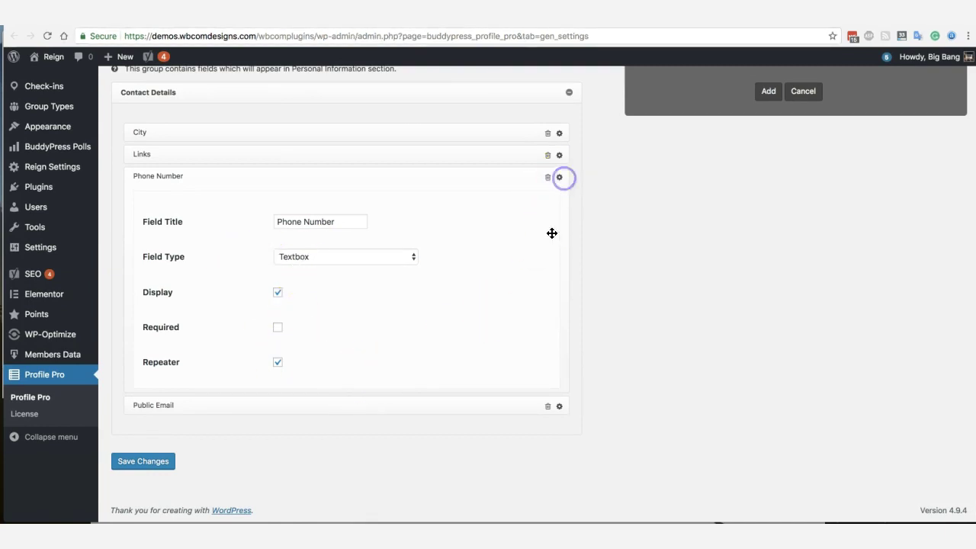
left_click(560, 177)
Examine the Public Email field's type, display, required and repeater settings in Contact Details, and collapse them
left_click(559, 267)
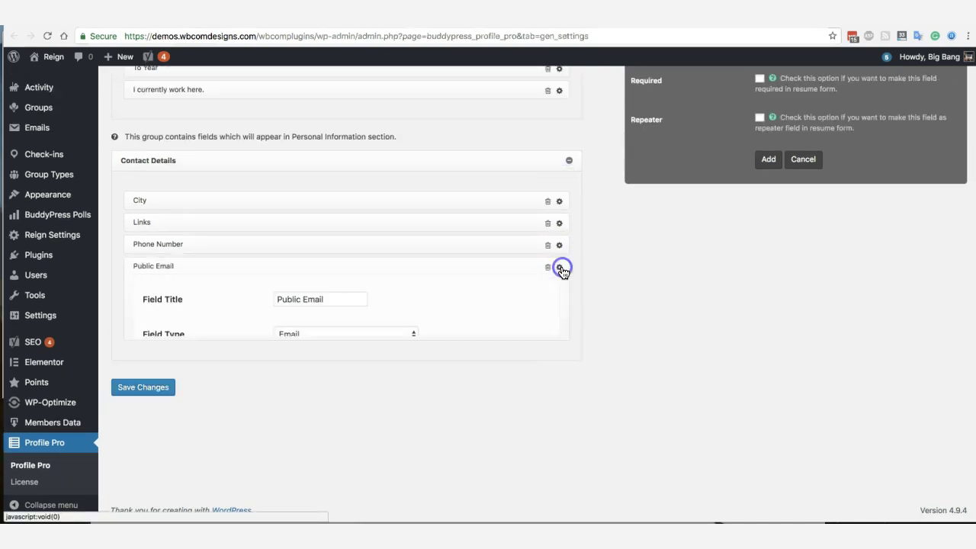
scroll(353, 233, "down", 2)
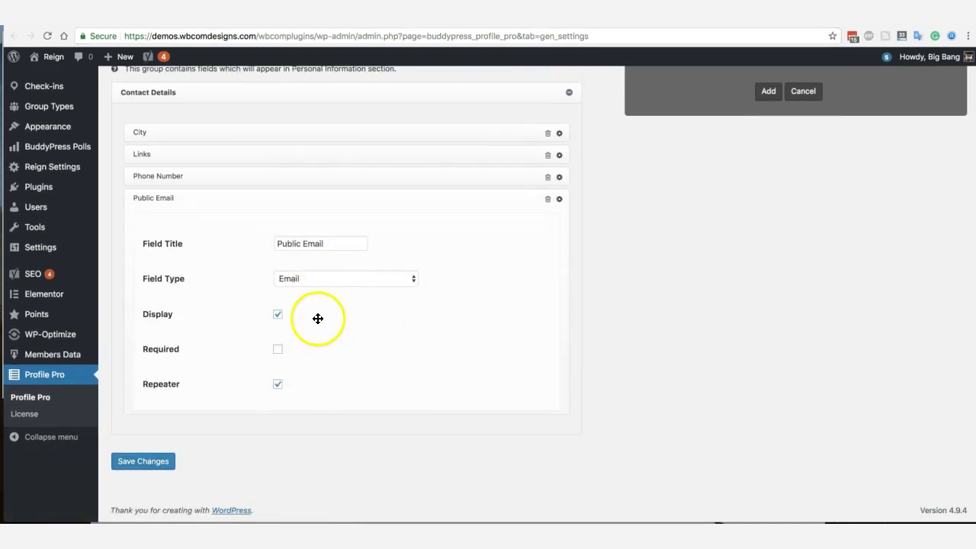
left_click(561, 202)
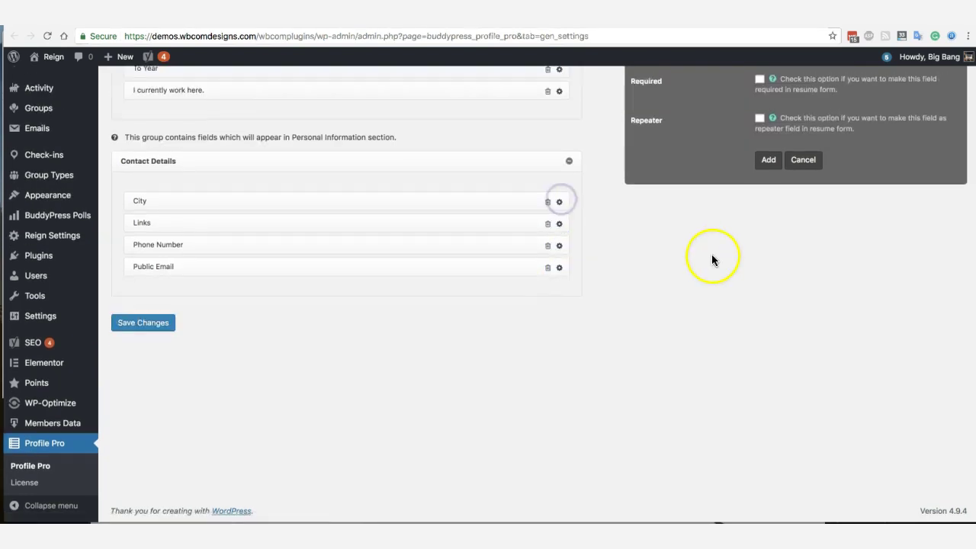
Examine the Display, Required and Repeater options in the form for adding a new field
scroll(710, 257, "up", 3)
scroll(698, 288, "up", 2)
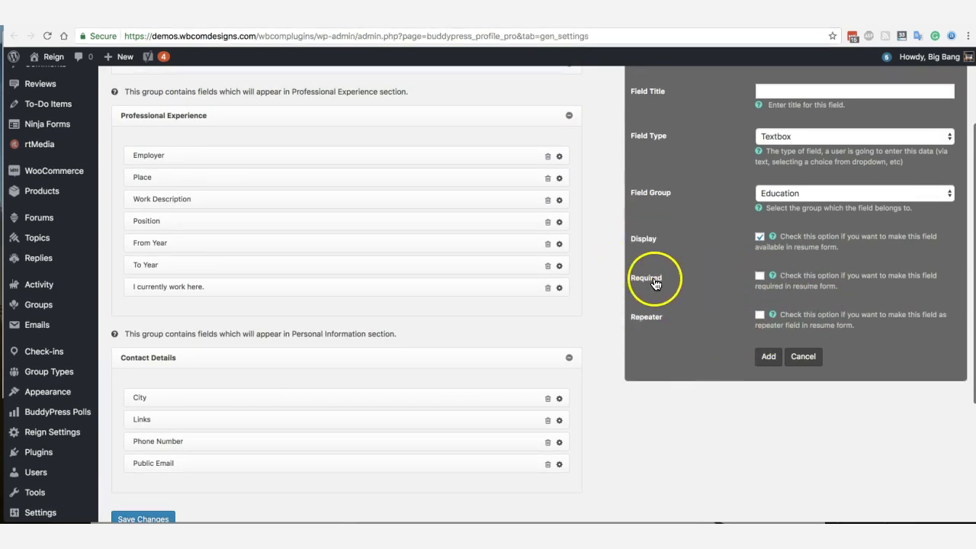
left_click_drag(759, 283, 717, 319)
scroll(683, 316, "up", 3)
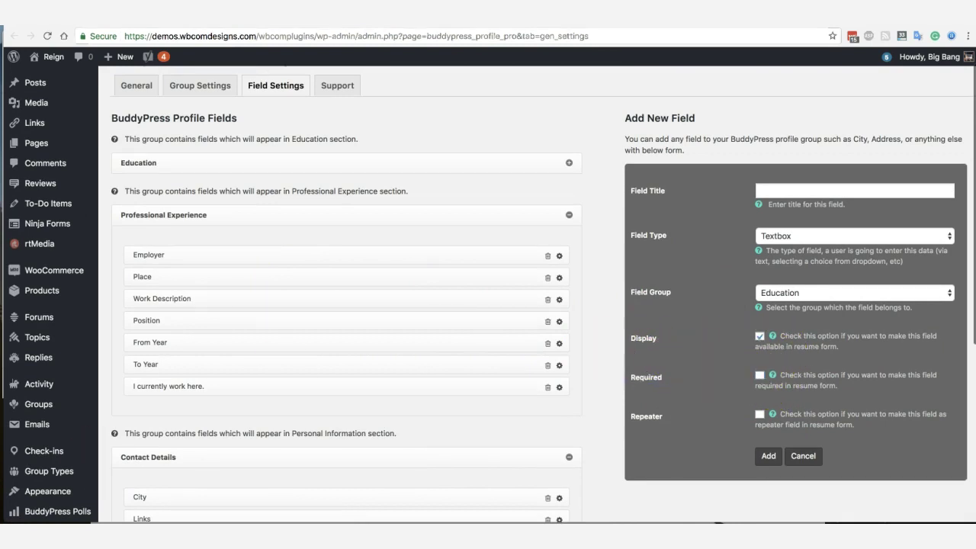
Collapse the field lists of the Professional Experience and Contact Details groups
scroll(300, 415, "down", 2)
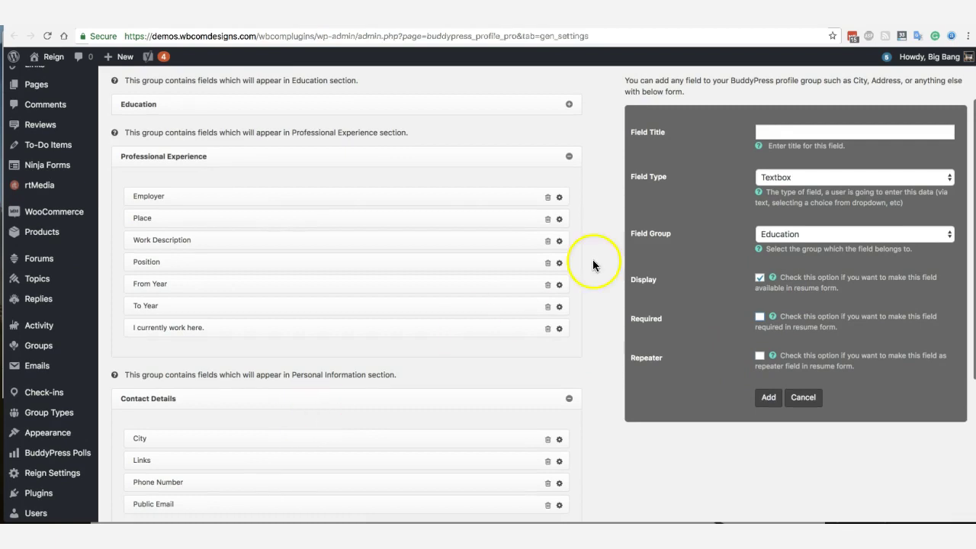
left_click(569, 156)
left_click(569, 208)
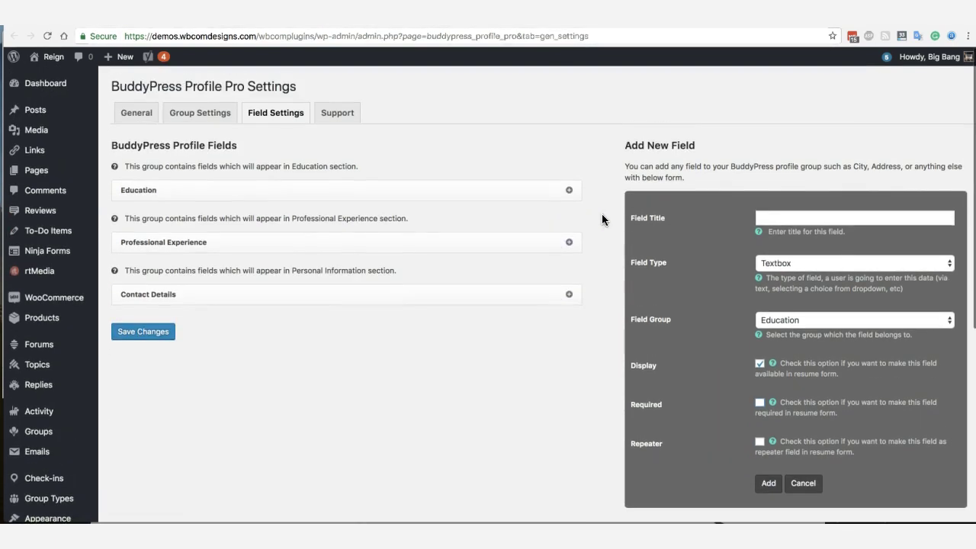
left_click(444, 400)
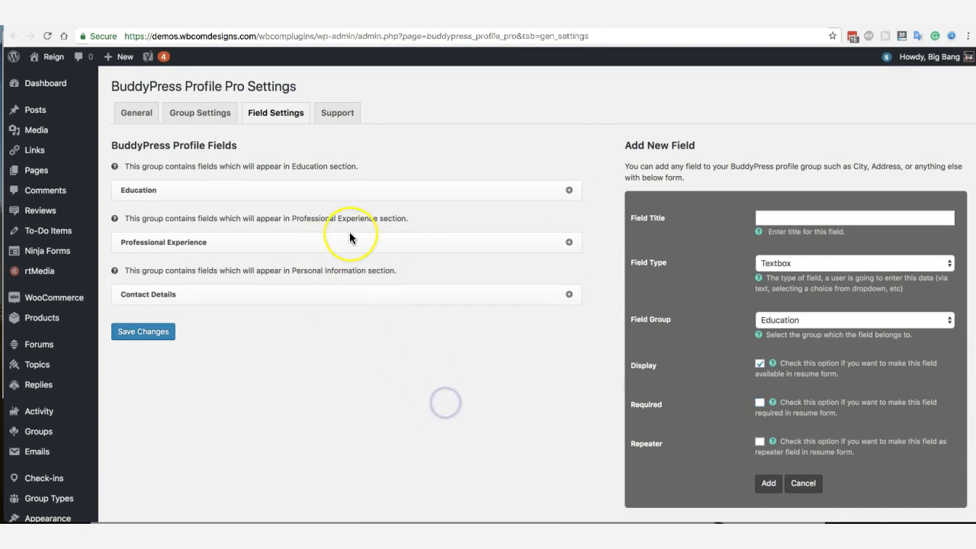